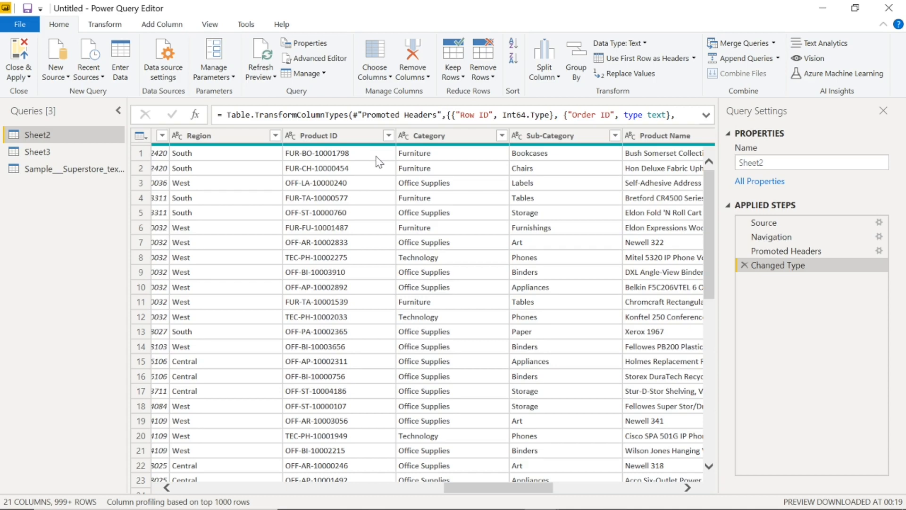
# Split the Product ID column by the custom delimiter "-" at the right-most delimiter.
pyautogui.click(326, 135)
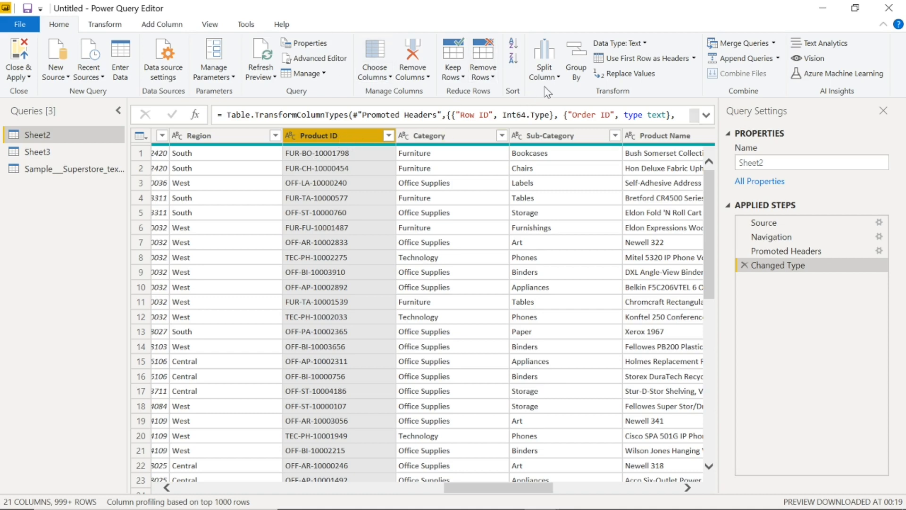
pyautogui.click(557, 79)
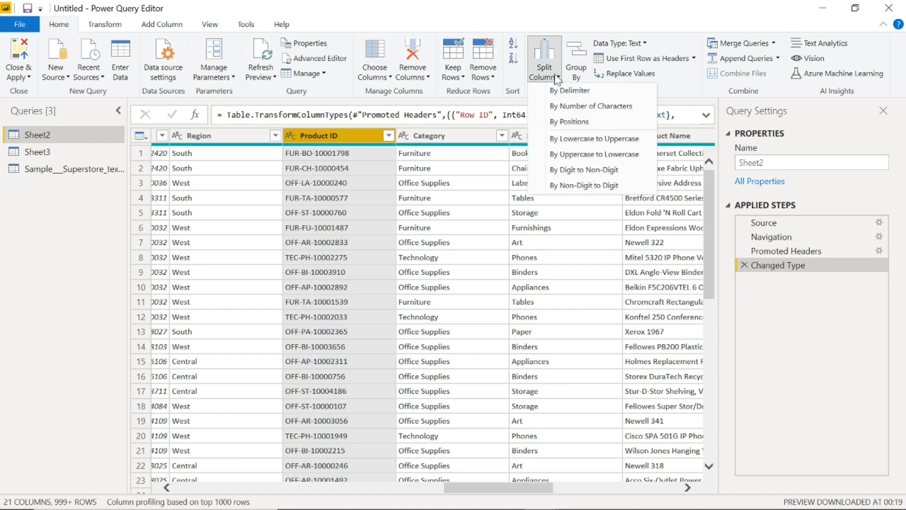
pyautogui.click(560, 91)
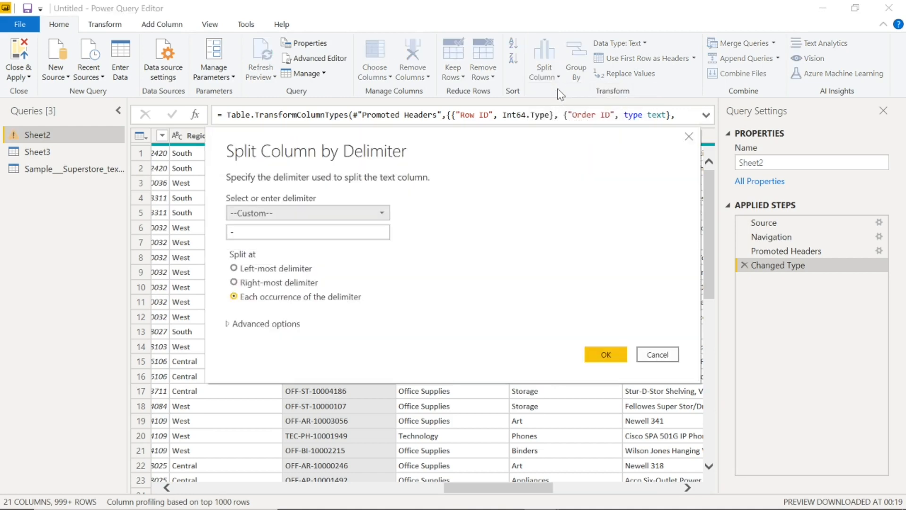
pyautogui.moveTo(513, 146); pyautogui.dragTo(516, 140)
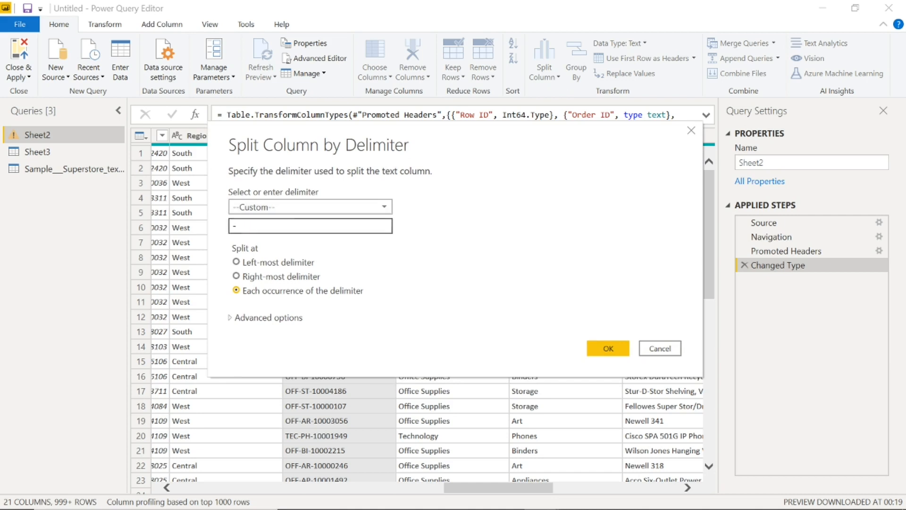
pyautogui.click(356, 208)
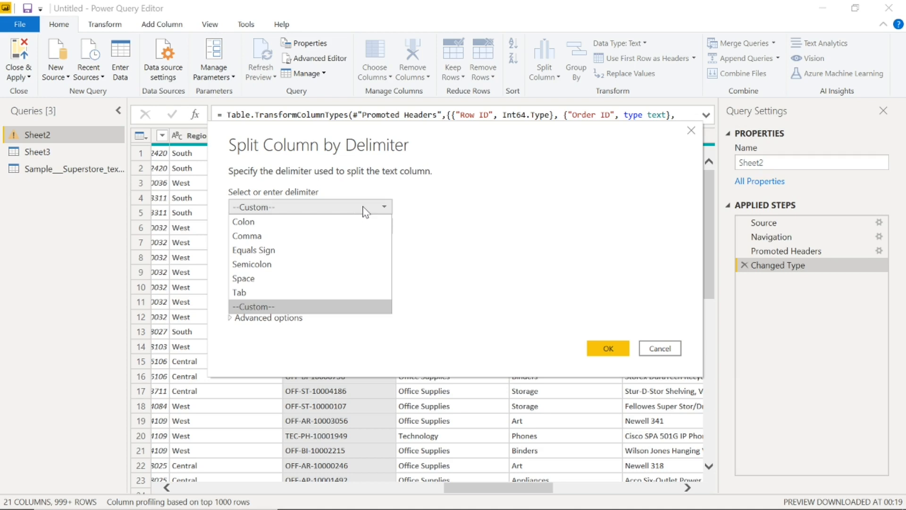
pyautogui.click(365, 210)
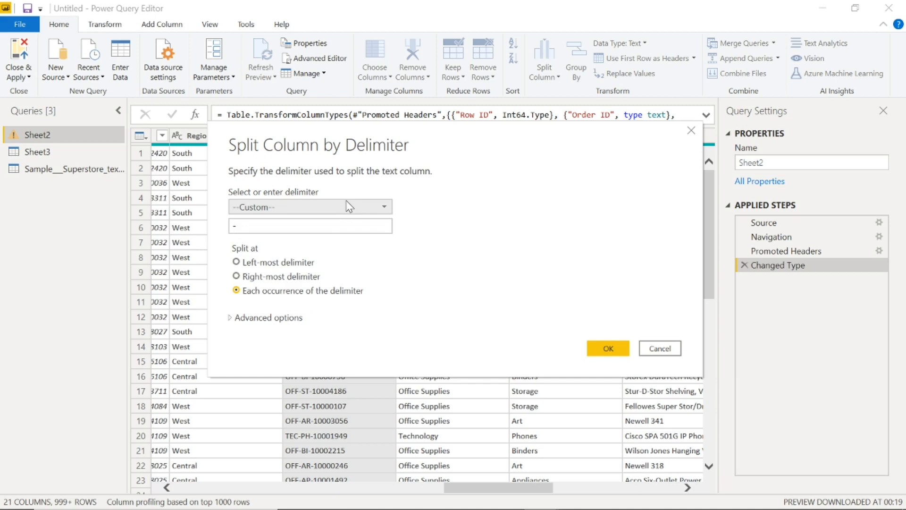
pyautogui.click(326, 226)
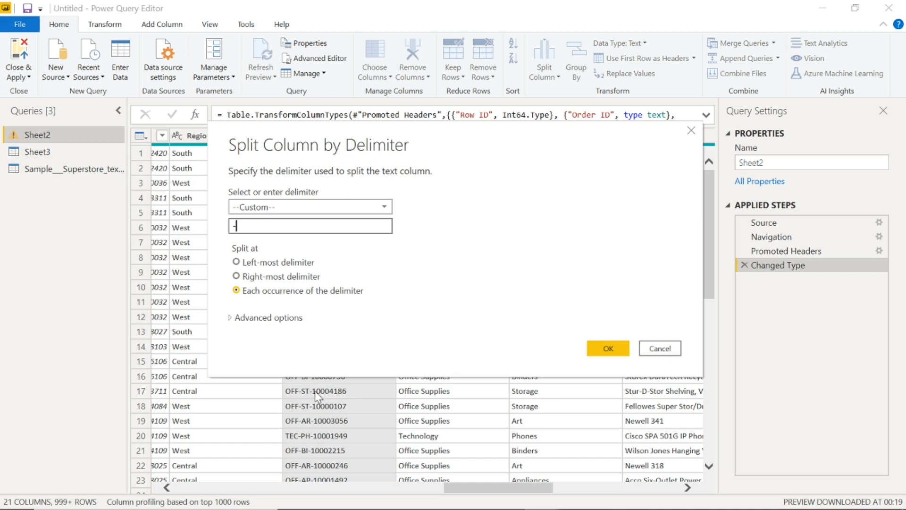
pyautogui.click(238, 277)
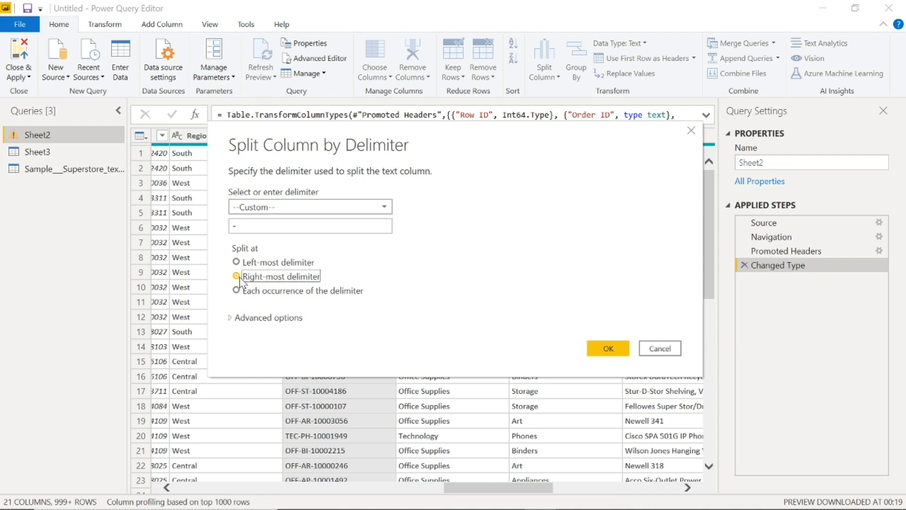
pyautogui.click(609, 350)
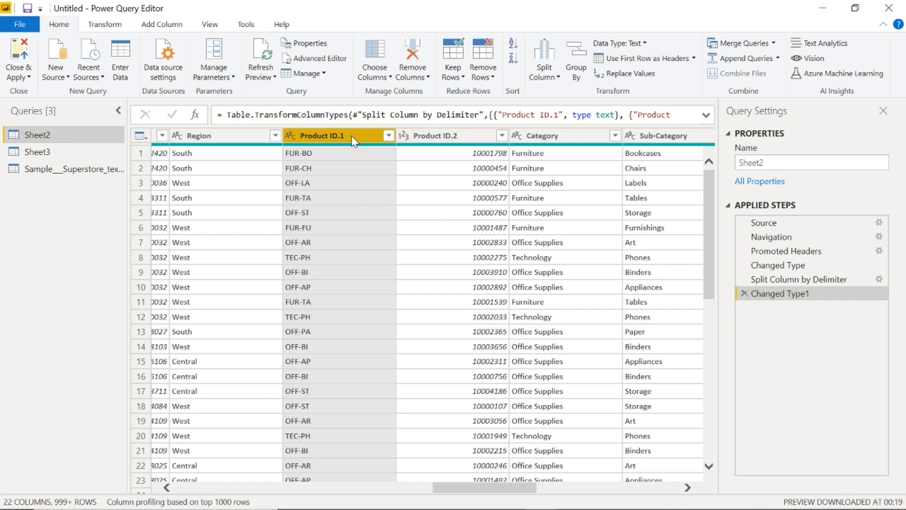
# Delete the automatic Changed Type1 step and set the Product ID.2 column's data type to Whole Number.
pyautogui.click(471, 139)
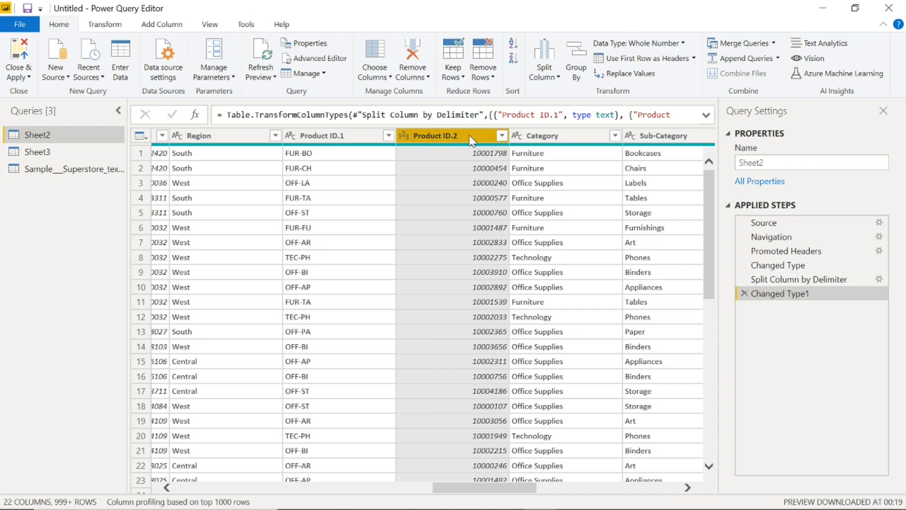
pyautogui.click(801, 283)
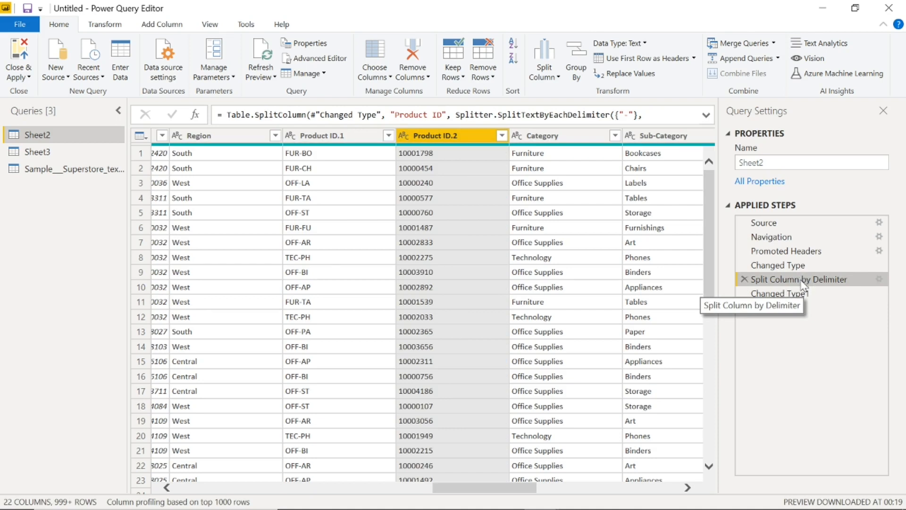
pyautogui.click(792, 296)
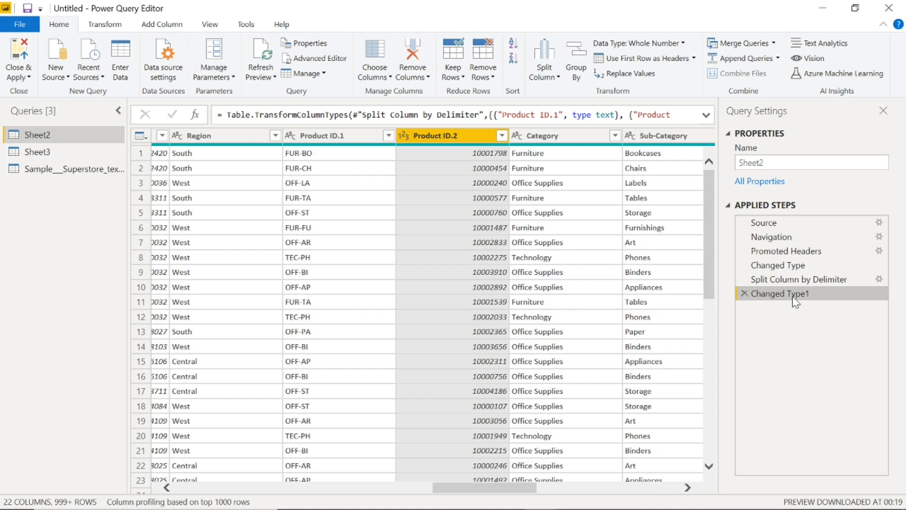
pyautogui.click(745, 294)
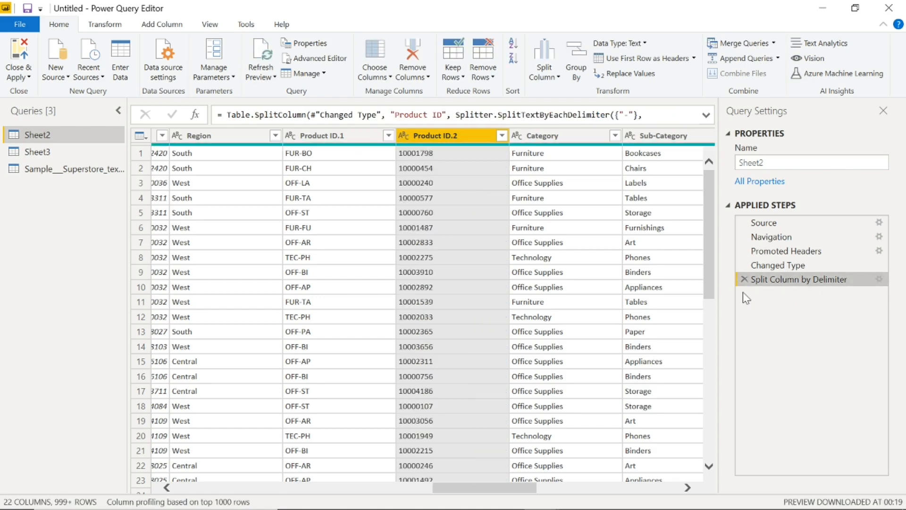
pyautogui.click(404, 134)
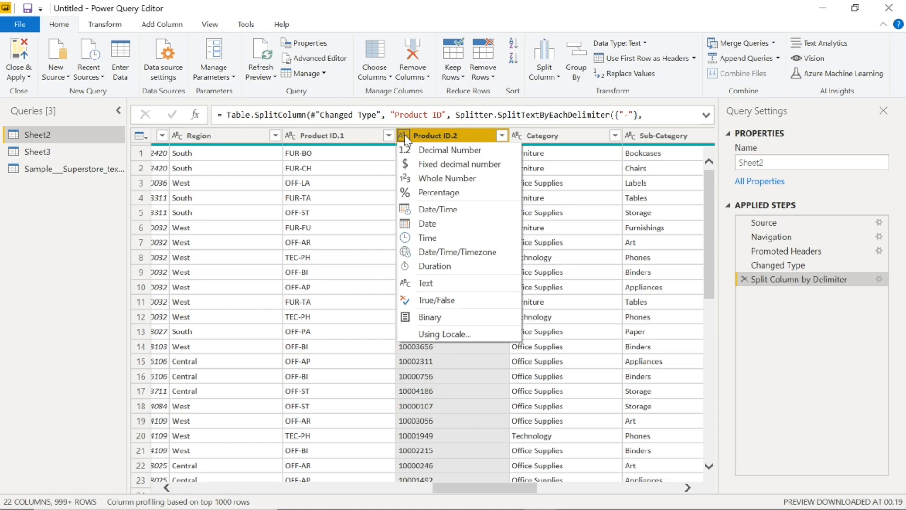
pyautogui.click(446, 180)
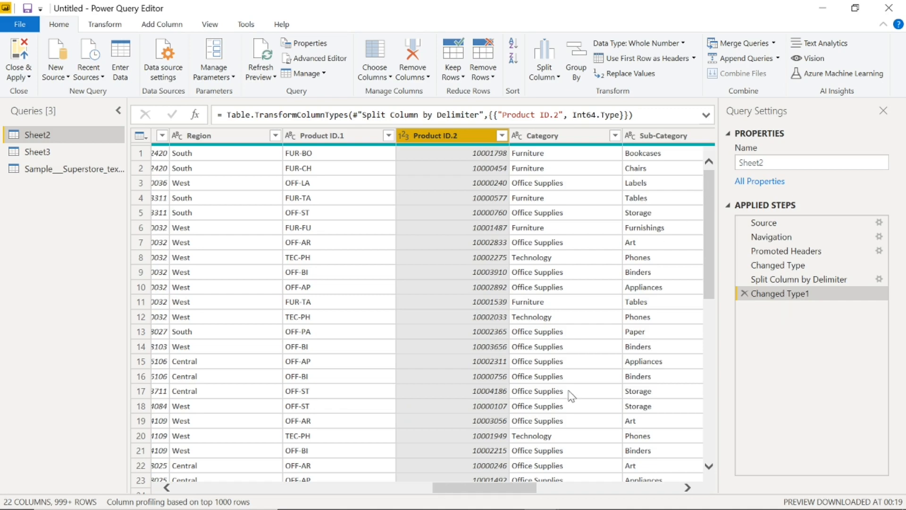
# Split the Customer Name column by space at each occurrence of the delimiter.
pyautogui.moveTo(486, 490); pyautogui.dragTo(356, 490)
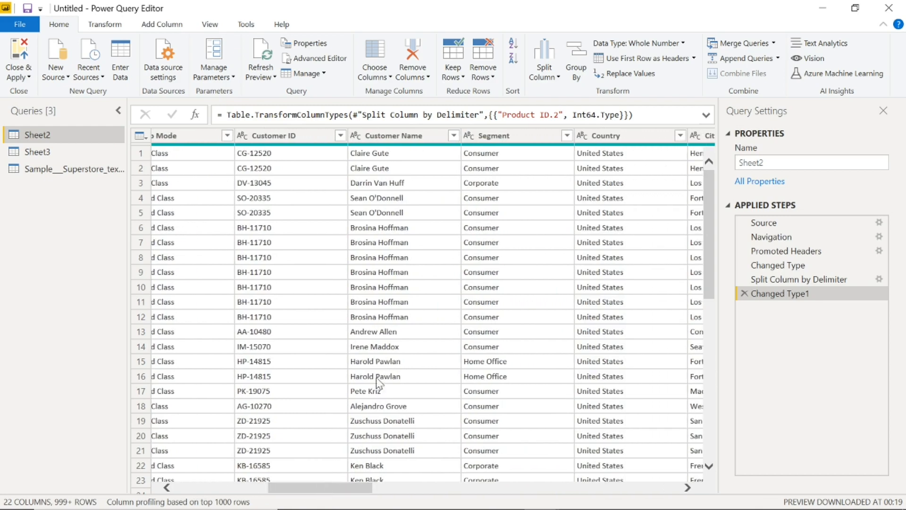
pyautogui.click(403, 135)
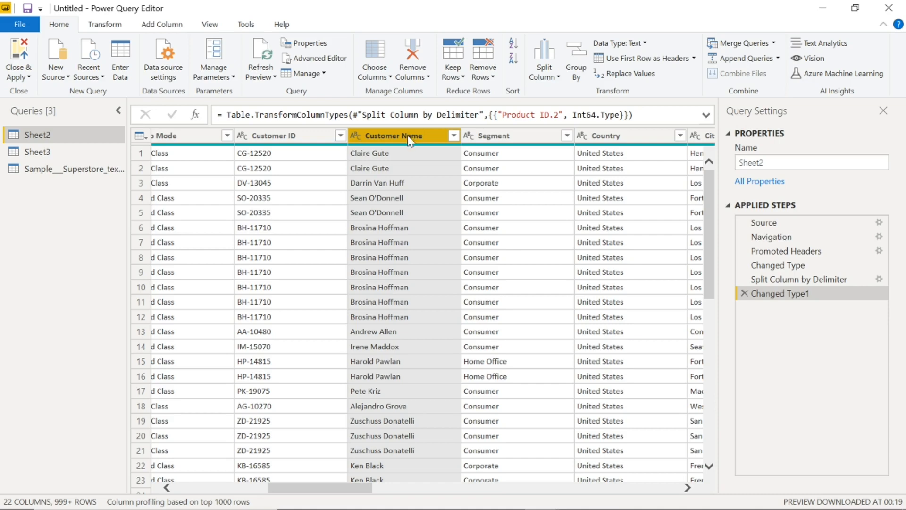
pyautogui.click(550, 79)
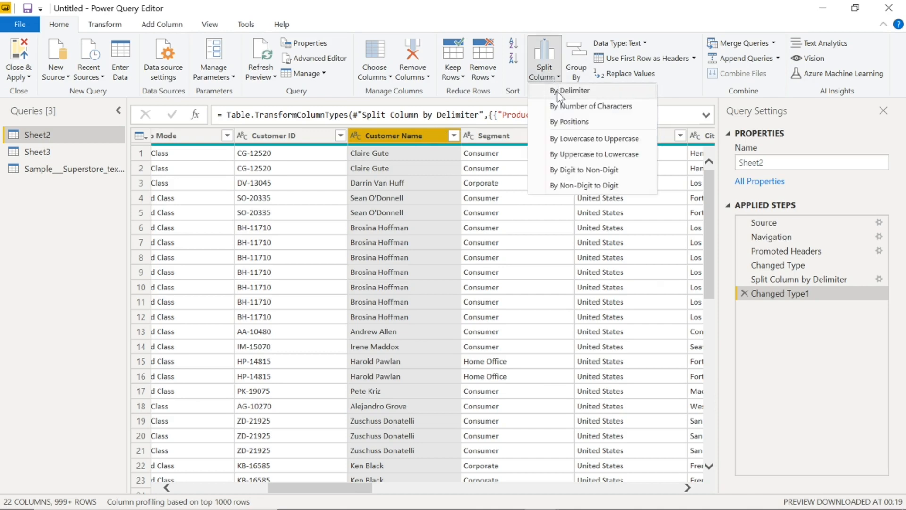
pyautogui.click(562, 91)
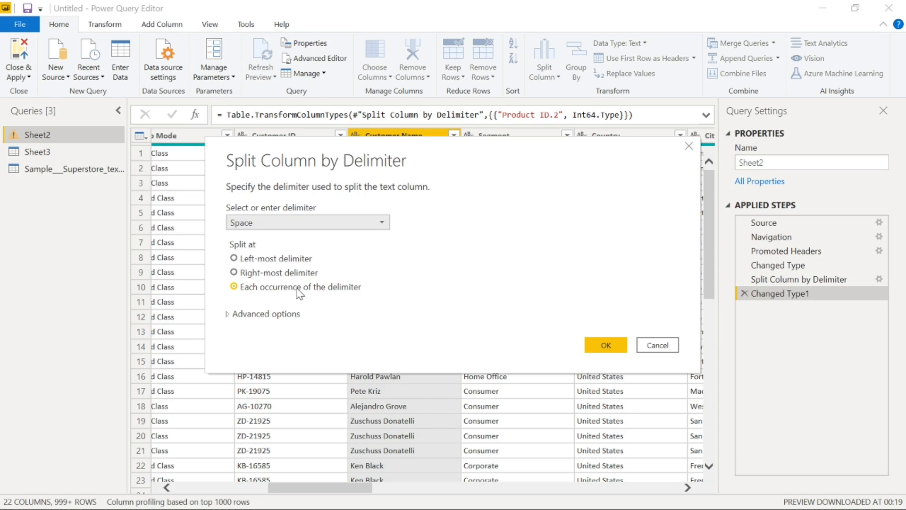
pyautogui.click(605, 344)
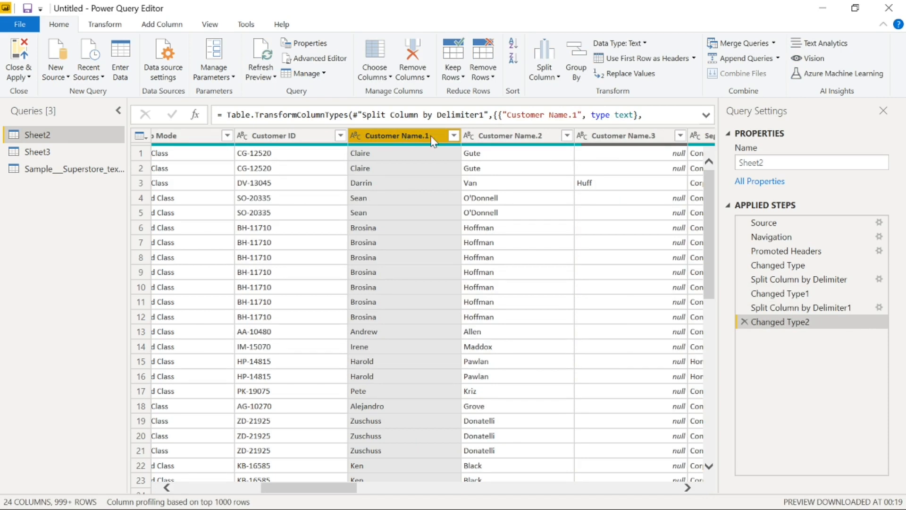
# Review the split customer name columns and undo the split by deleting the Changed Type2 and Split Column by Delimiter1 steps.
pyautogui.click(493, 137)
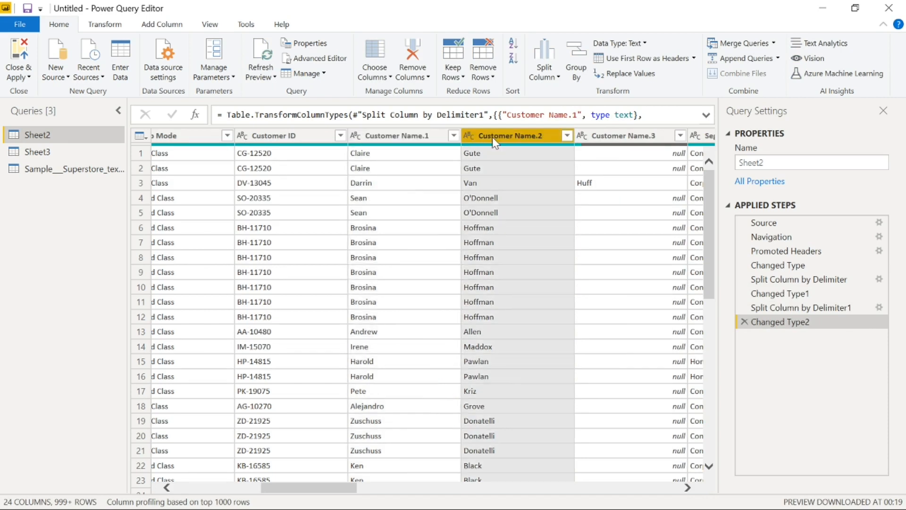
pyautogui.click(605, 137)
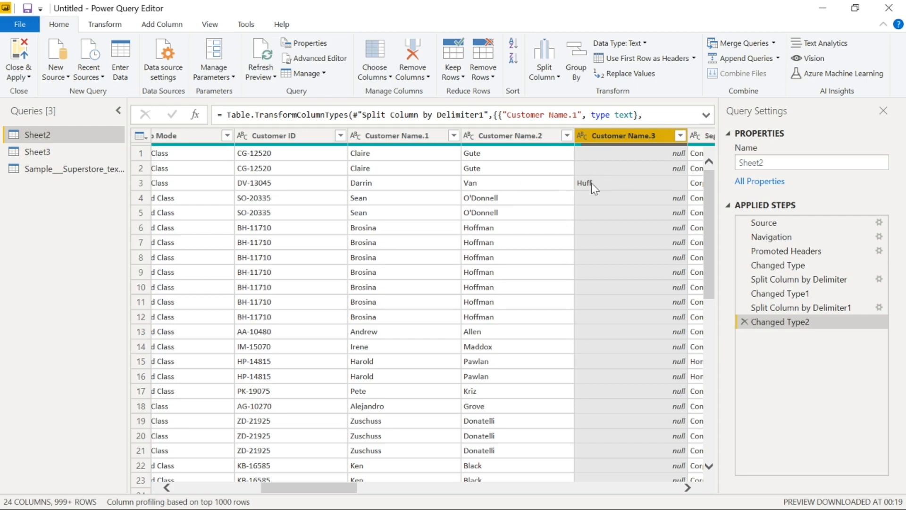
pyautogui.click(495, 136)
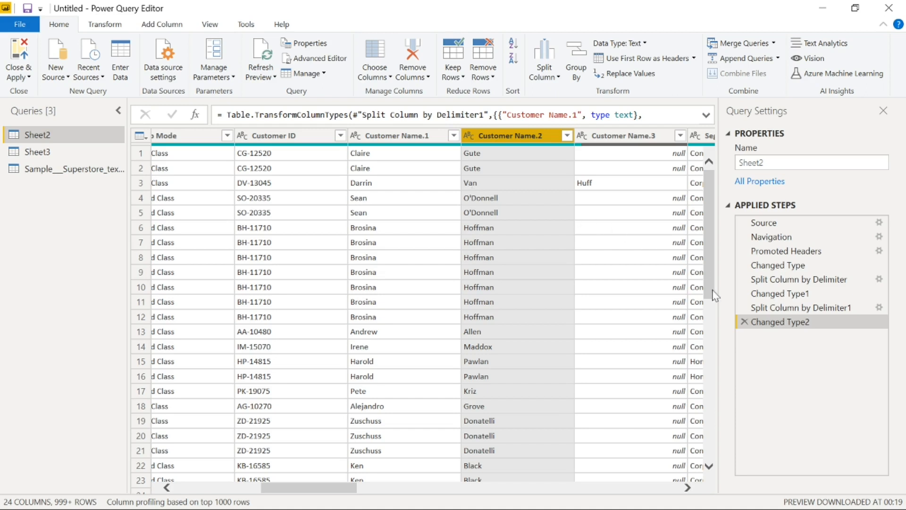
pyautogui.click(744, 321)
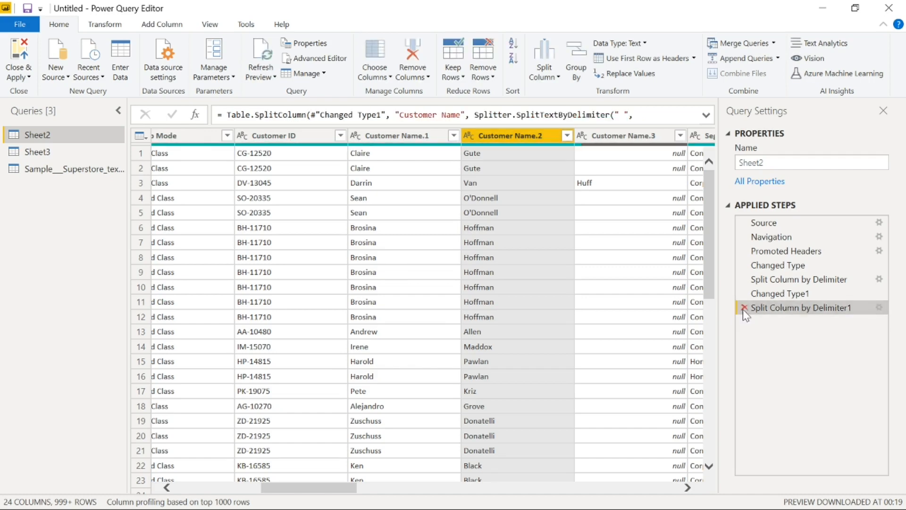
pyautogui.click(744, 307)
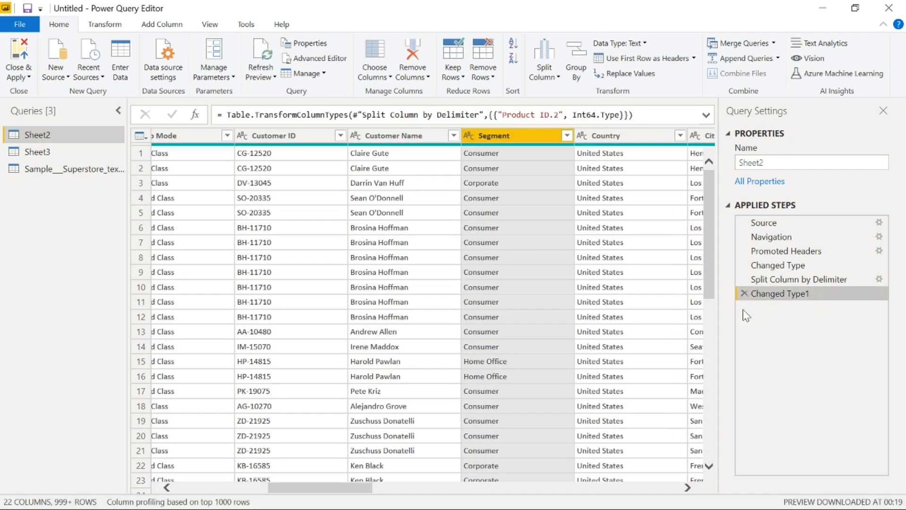
# Split the Customer Name column by space at the right-most delimiter.
pyautogui.click(423, 138)
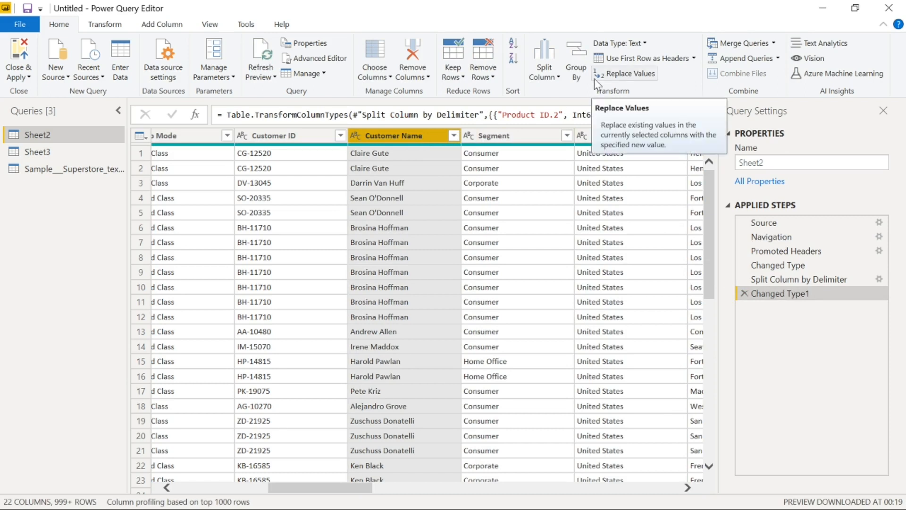
pyautogui.click(556, 70)
pyautogui.click(573, 91)
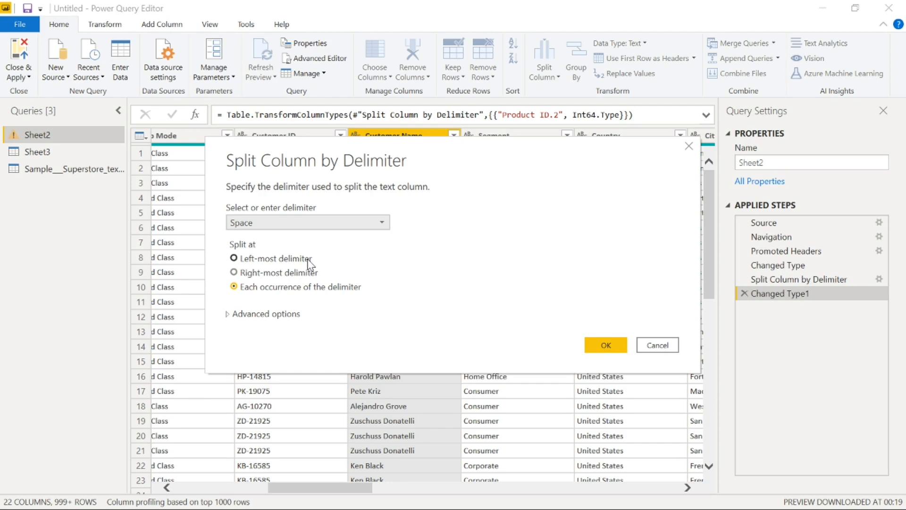
pyautogui.click(255, 275)
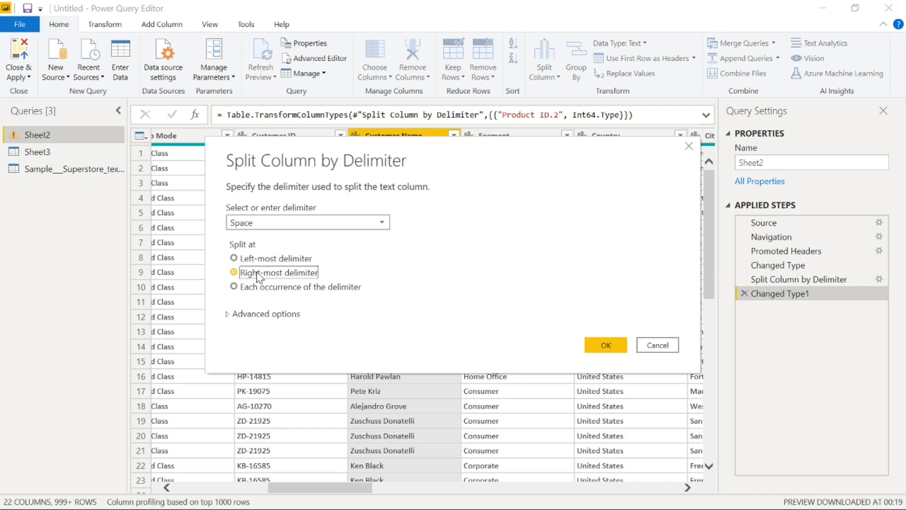
pyautogui.click(596, 344)
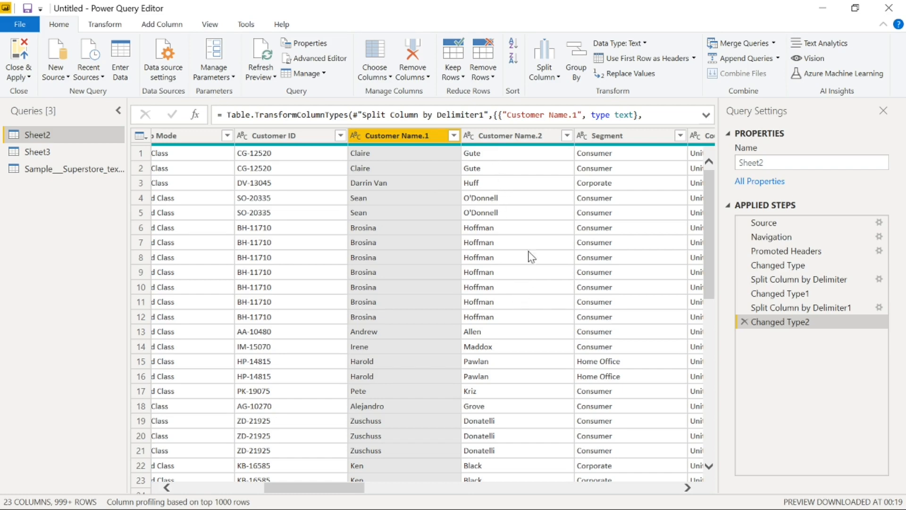
# Rename the Customer Name.2 column as Surname.
pyautogui.doubleClick(523, 137)
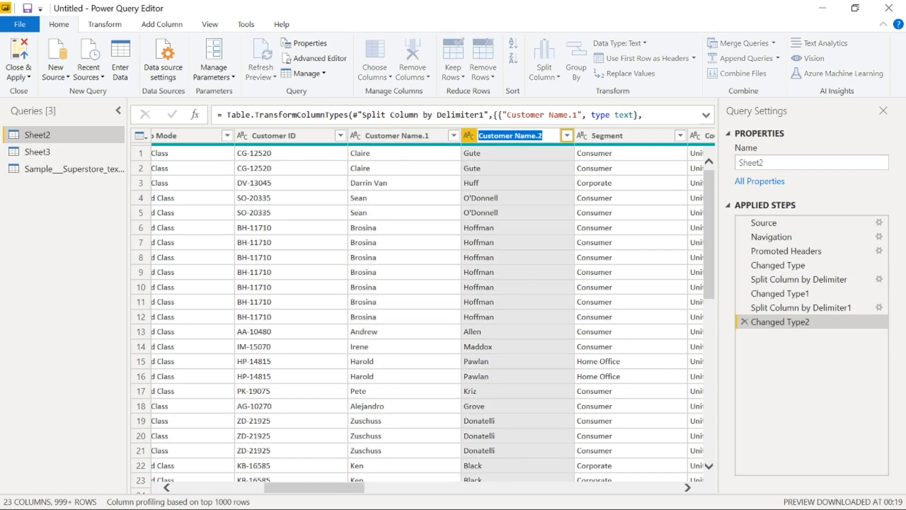
pyautogui.write('Surname')
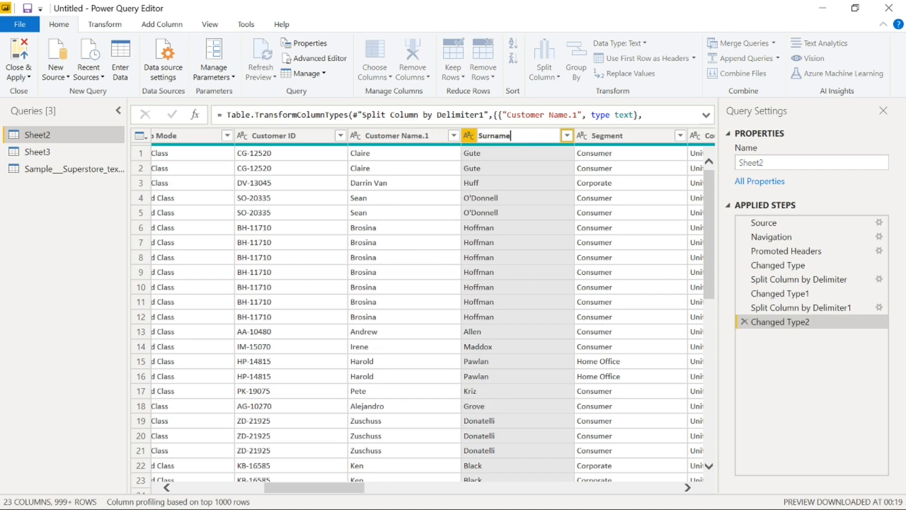
pyautogui.press('Return')
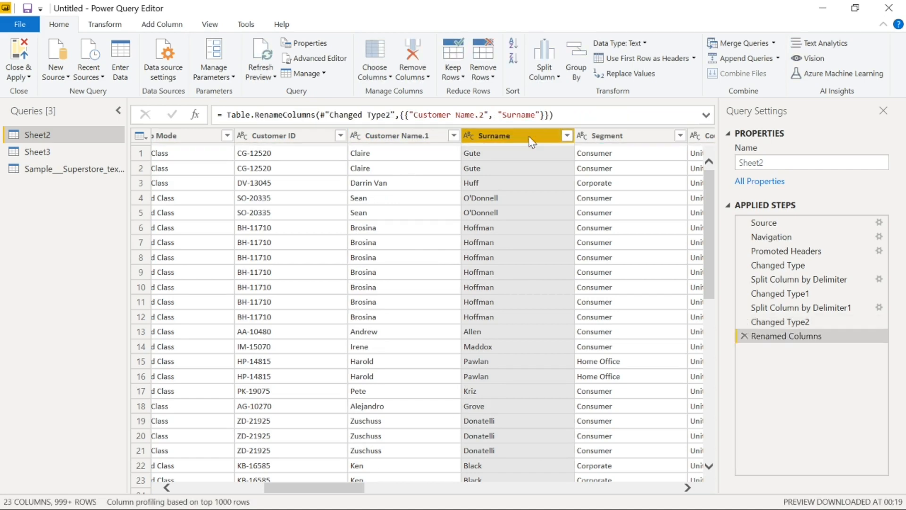
# Split the Customer Name.1 column by space at the left-most delimiter.
pyautogui.click(421, 141)
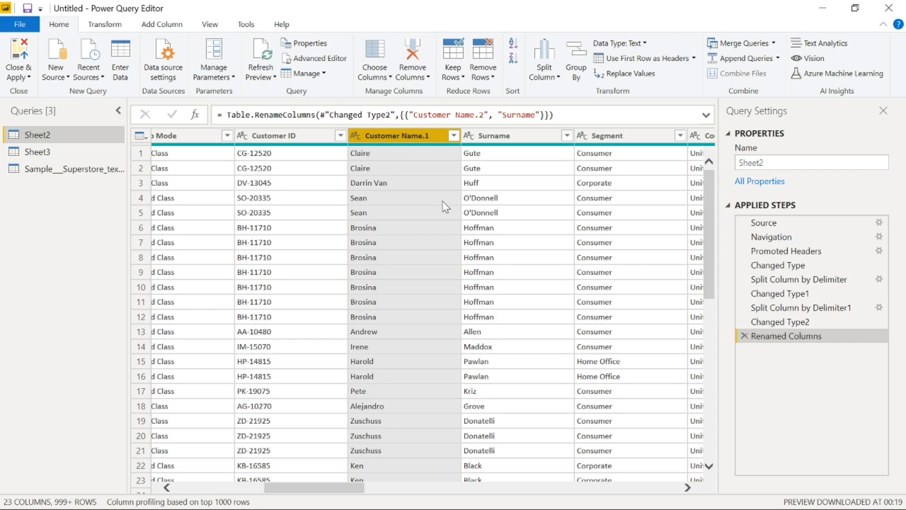
pyautogui.click(559, 75)
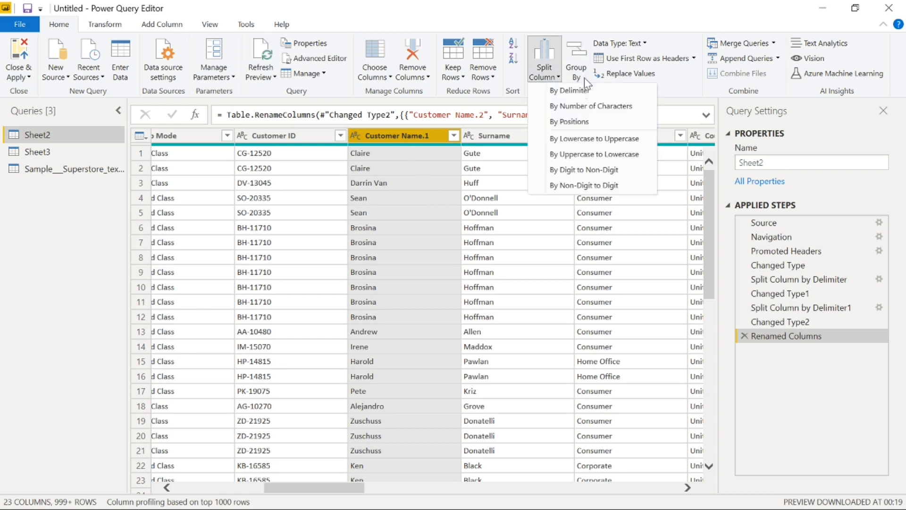
pyautogui.click(572, 90)
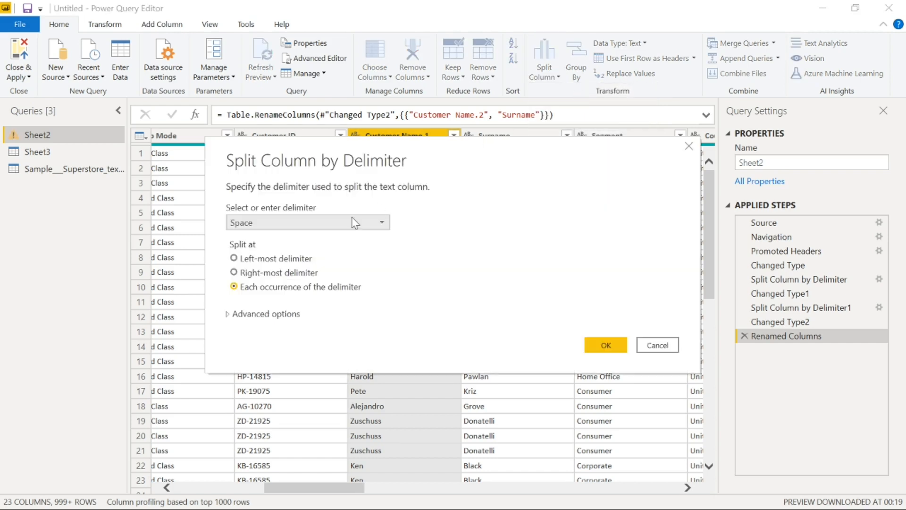
pyautogui.click(234, 258)
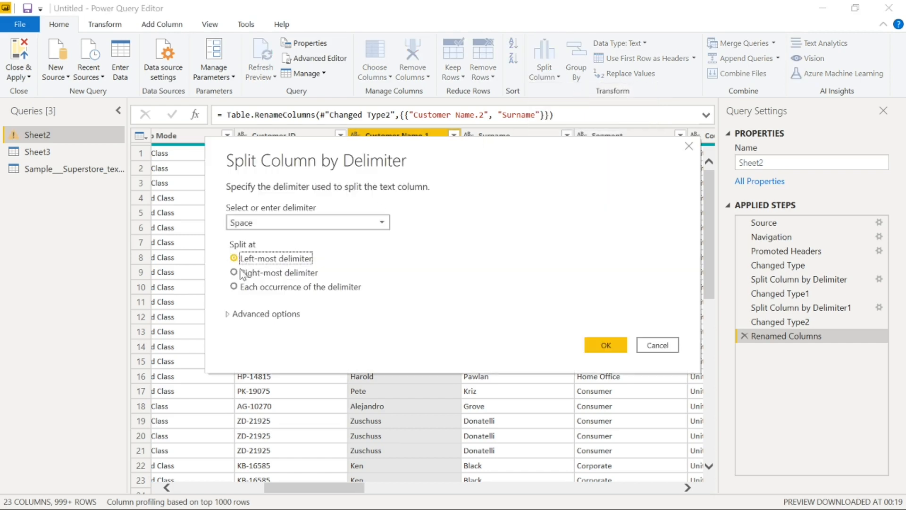
pyautogui.click(235, 287)
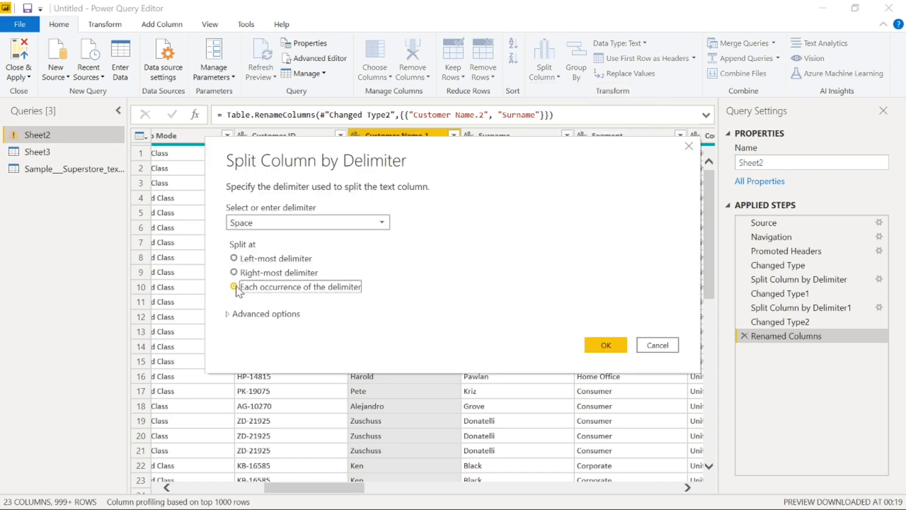
pyautogui.click(240, 261)
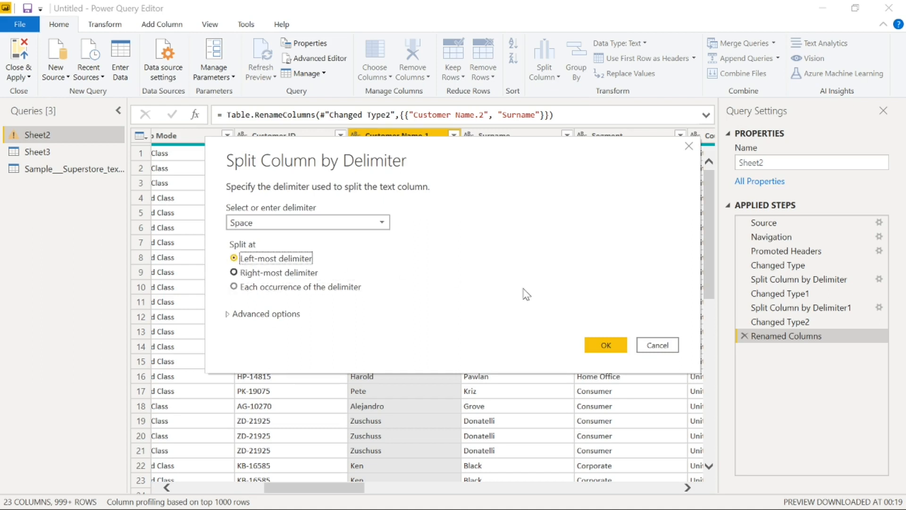
pyautogui.click(607, 345)
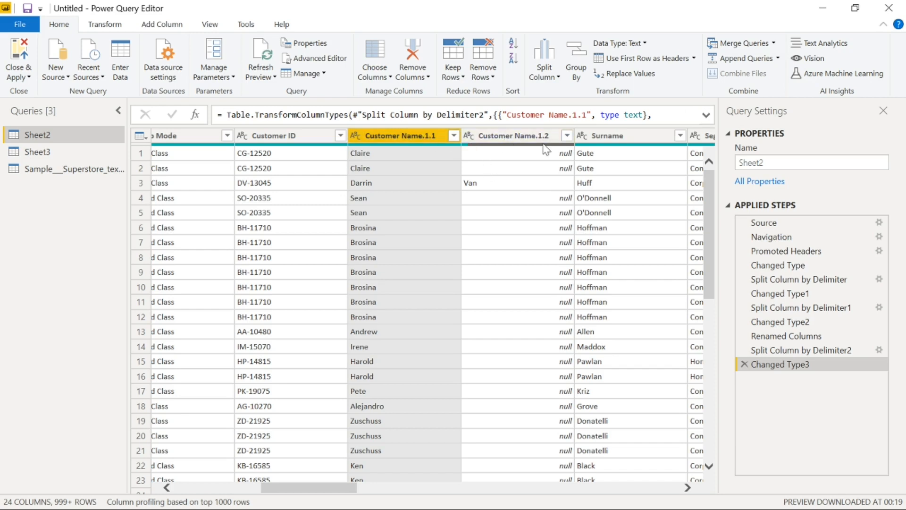
# Review the split columns and undo the Customer Name.1 split by deleting the Changed Type3 and Split Column by Delimiter2 steps.
pyautogui.moveTo(546, 149)
pyautogui.click(745, 364)
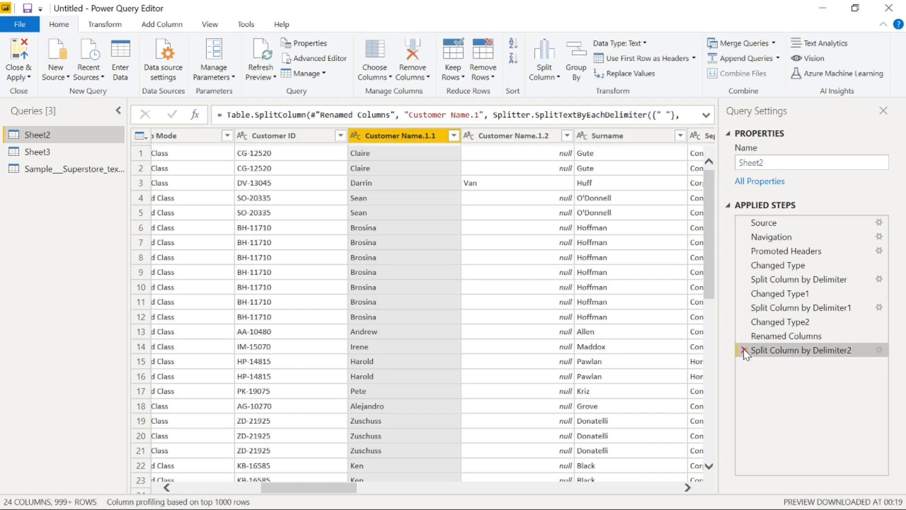
pyautogui.click(744, 351)
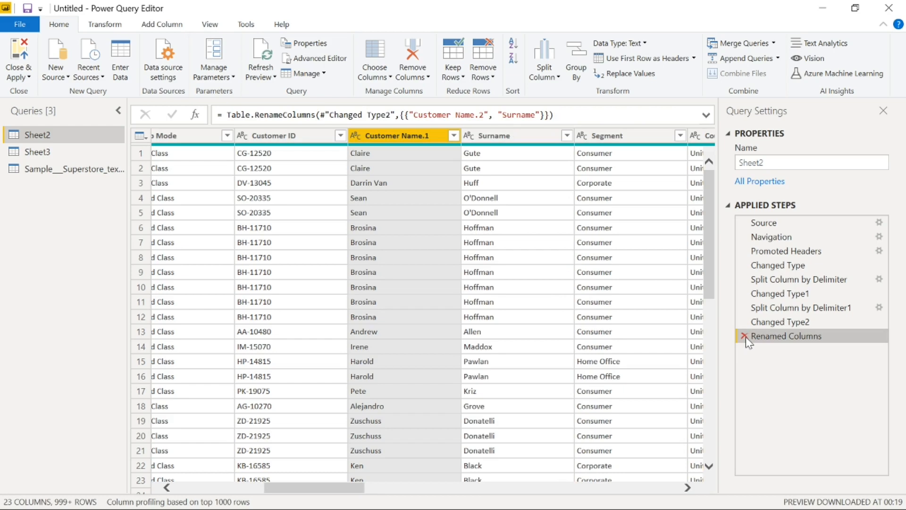
# Delete the applied steps Renamed Columns, Changed Type2, Split Column by Delimiter1 and Changed Type1 to restore the original Customer Name column.
pyautogui.click(745, 336)
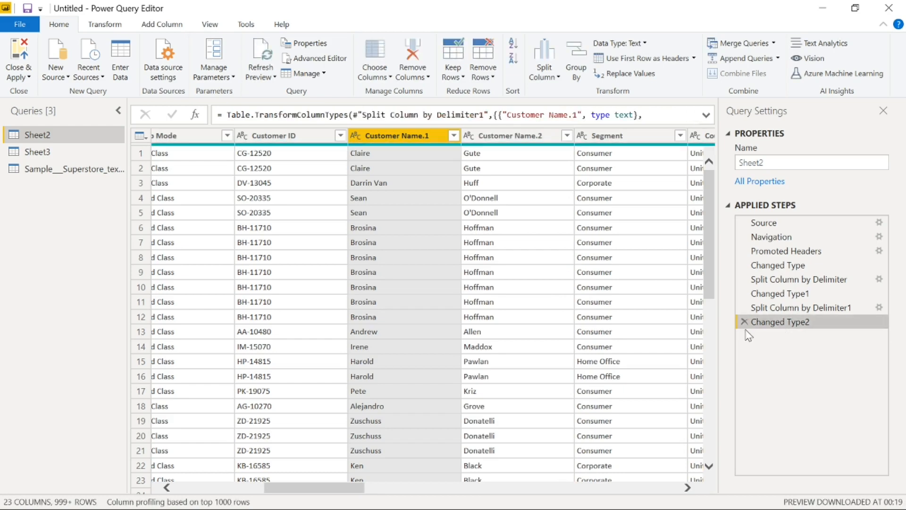
pyautogui.click(745, 321)
pyautogui.click(744, 307)
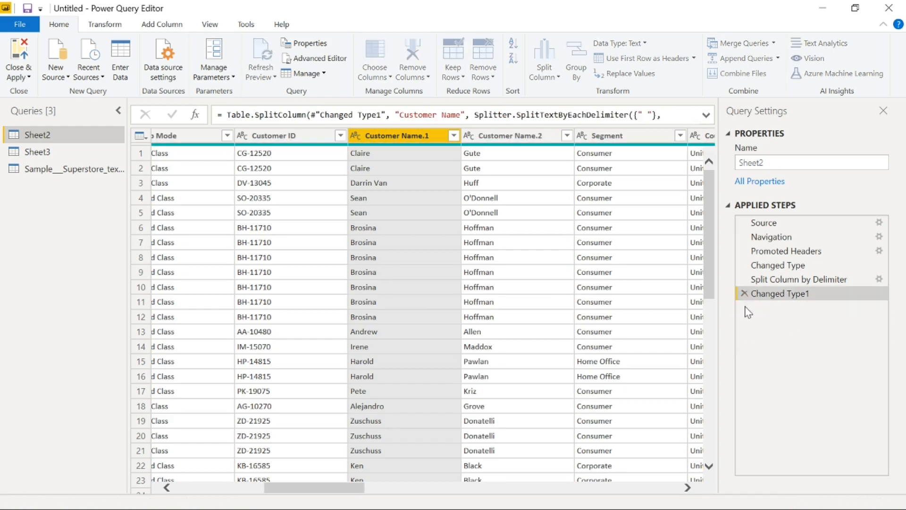
pyautogui.click(745, 293)
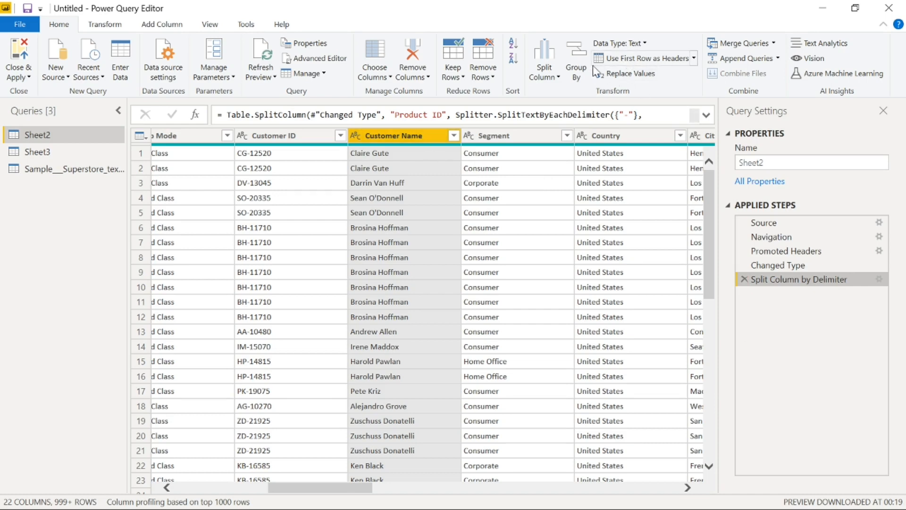
# Split the restored Customer Name column by space at each occurrence of the delimiter.
pyautogui.click(558, 77)
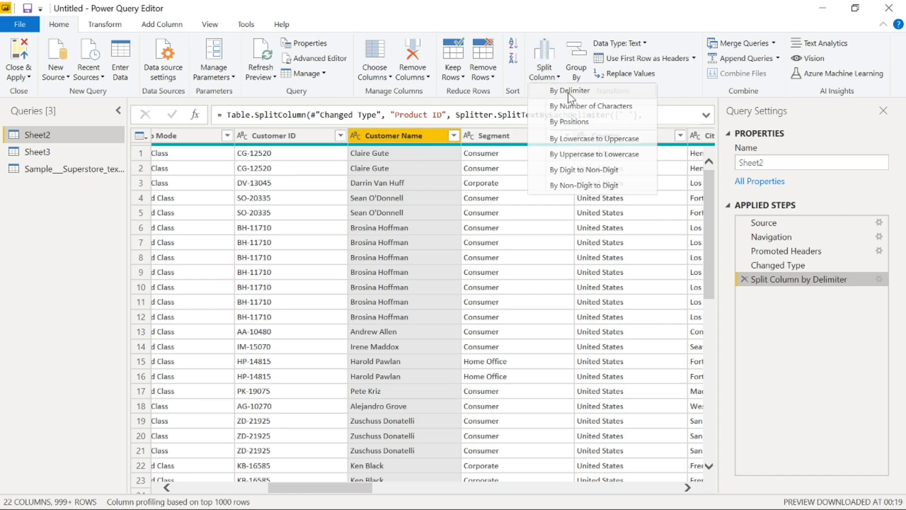
pyautogui.click(573, 89)
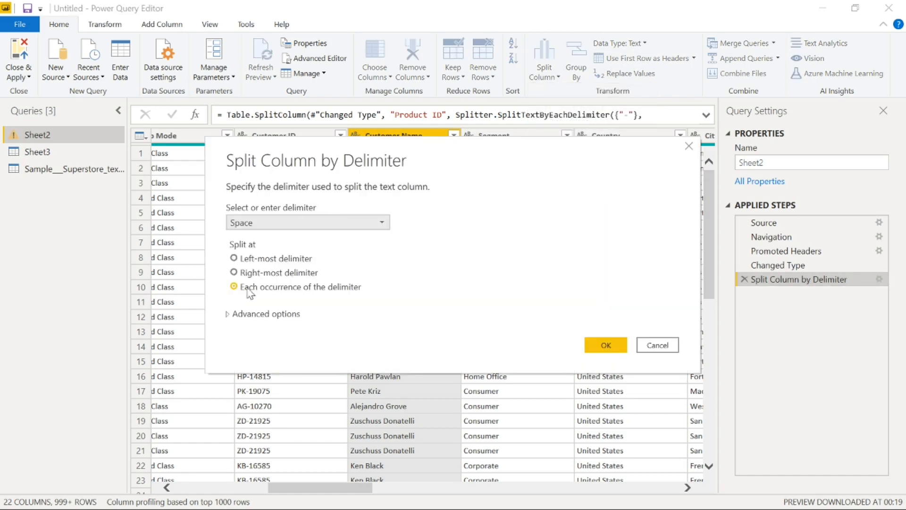
pyautogui.click(606, 345)
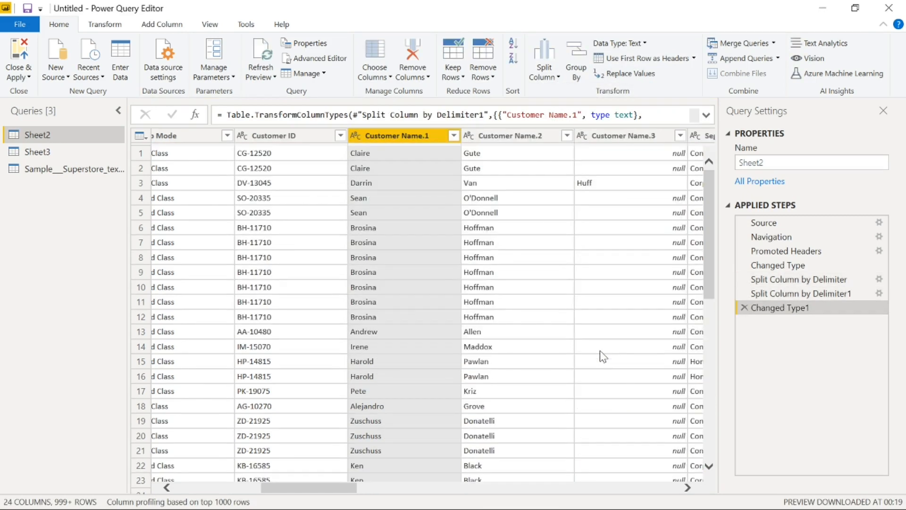